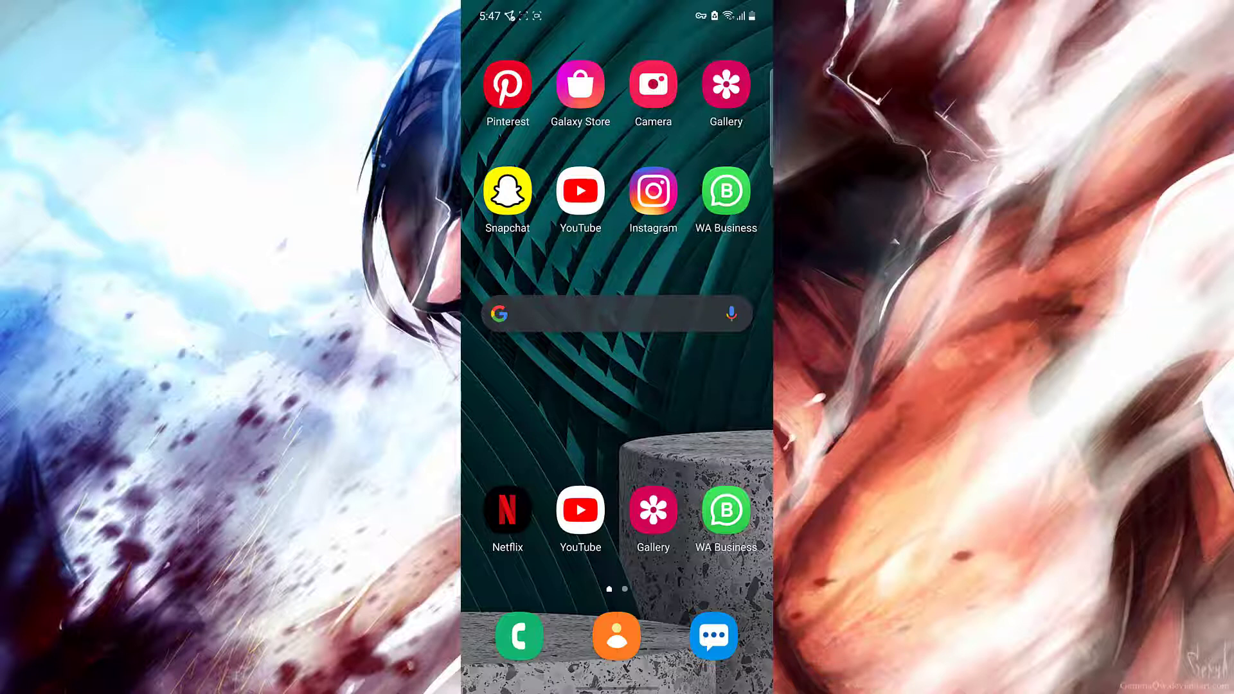
Step: Launch TikTok from the Android app drawer to its For You feed
drag(617, 434, 618, 193)
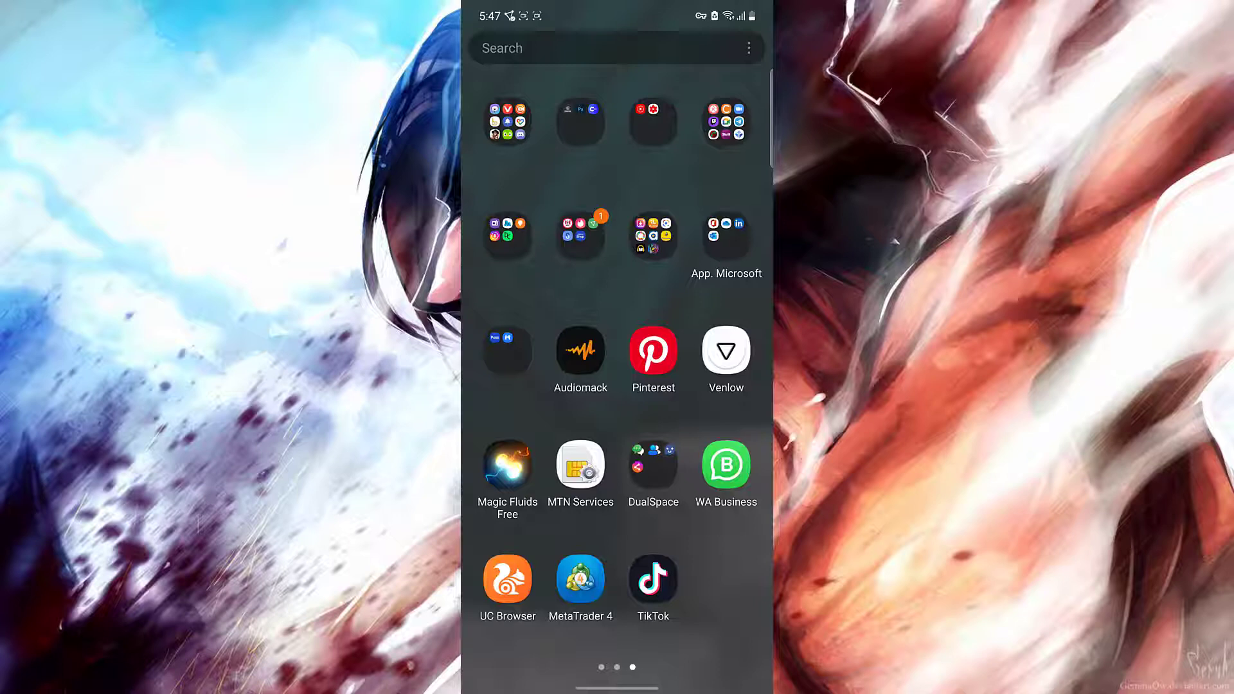
click(653, 580)
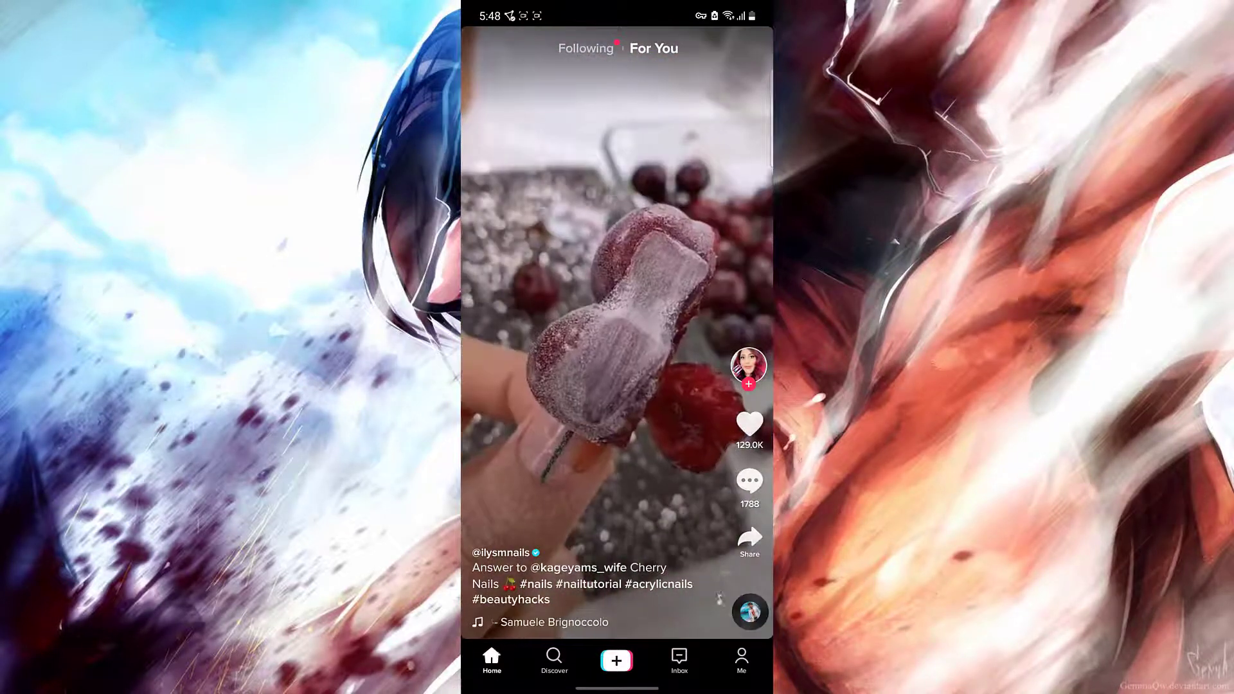
Step: Go to the TikTok profile page via the Me tab
click(741, 662)
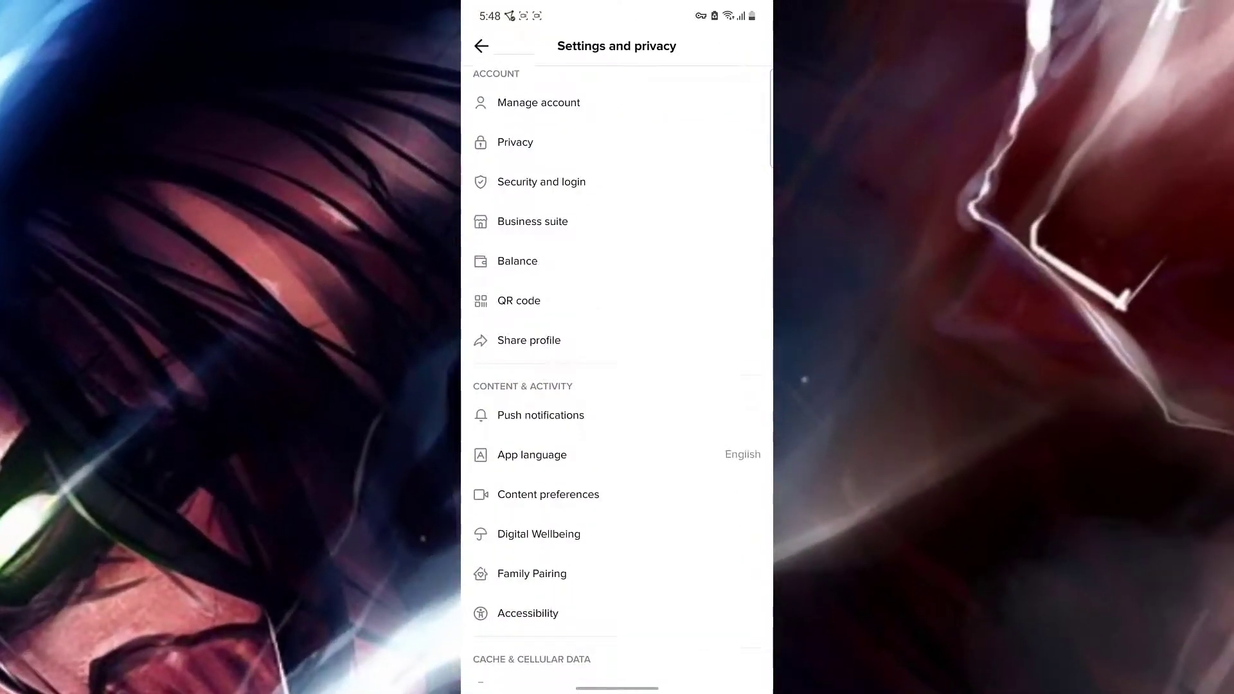
scroll(649, 385, down, 5)
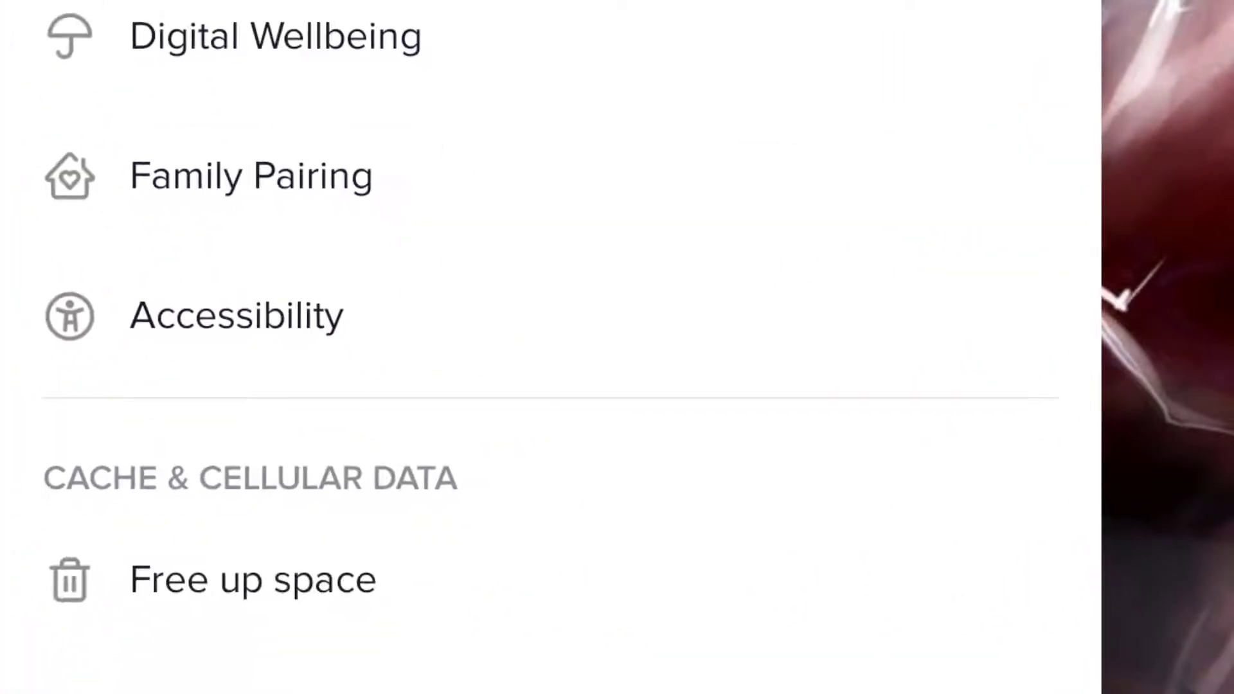
Step: Switch off 'Always show captions' under Accessibility and back out to the profile
click(290, 316)
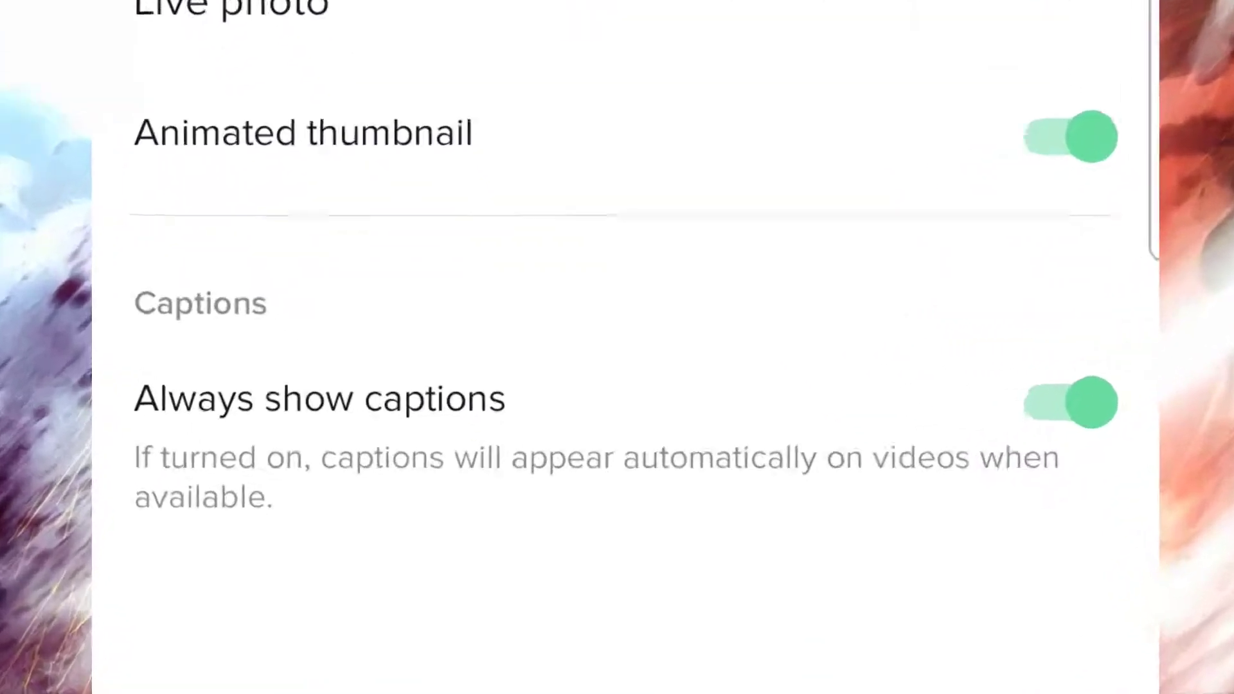
click(1134, 360)
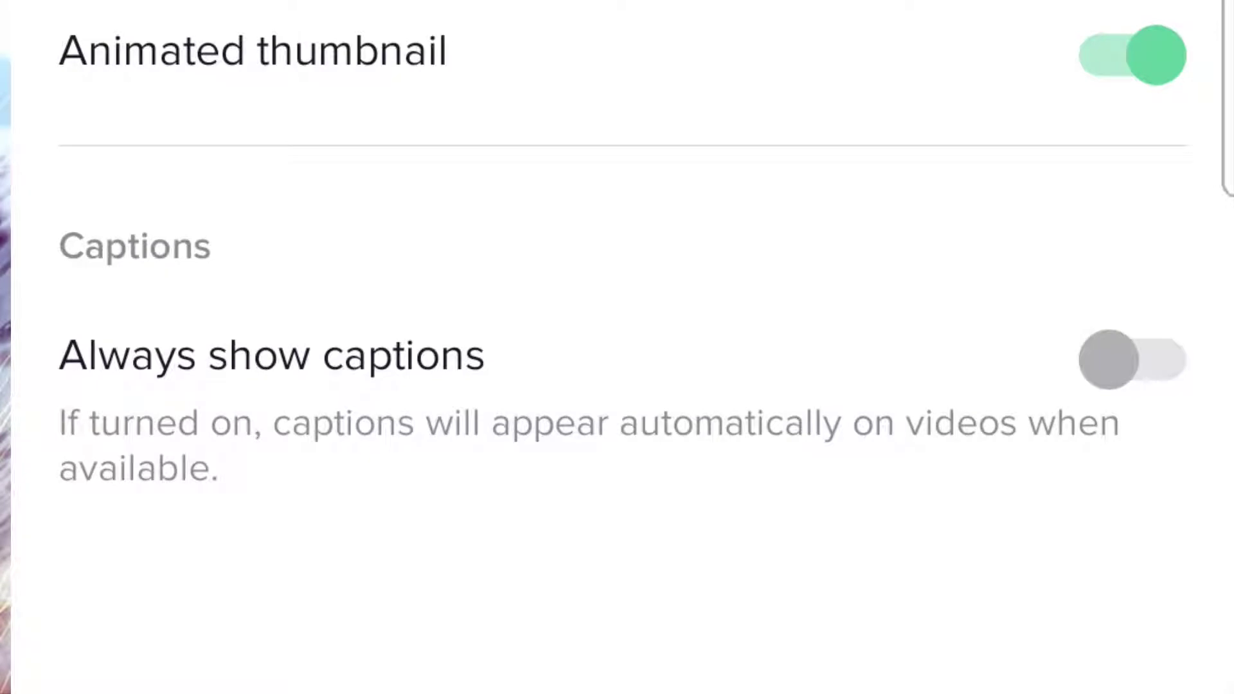
drag(771, 198, 743, 200)
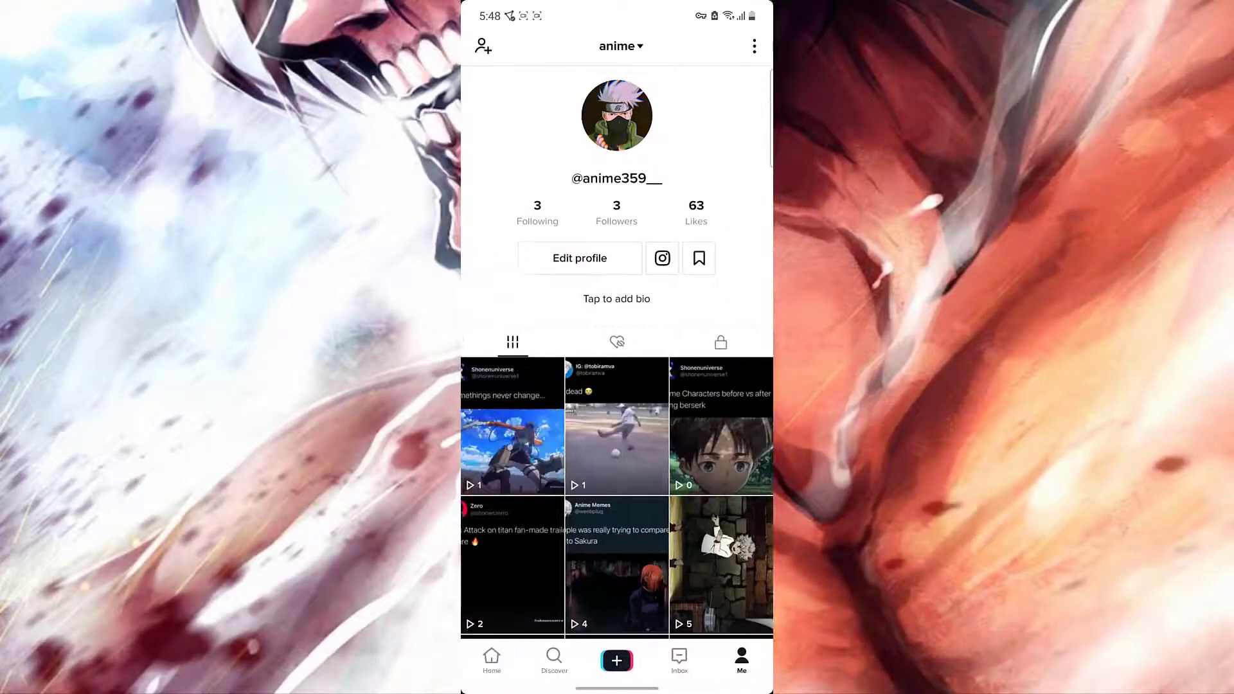
Step: Swipe back from the TikTok profile to the Android home screen
drag(772, 438, 743, 439)
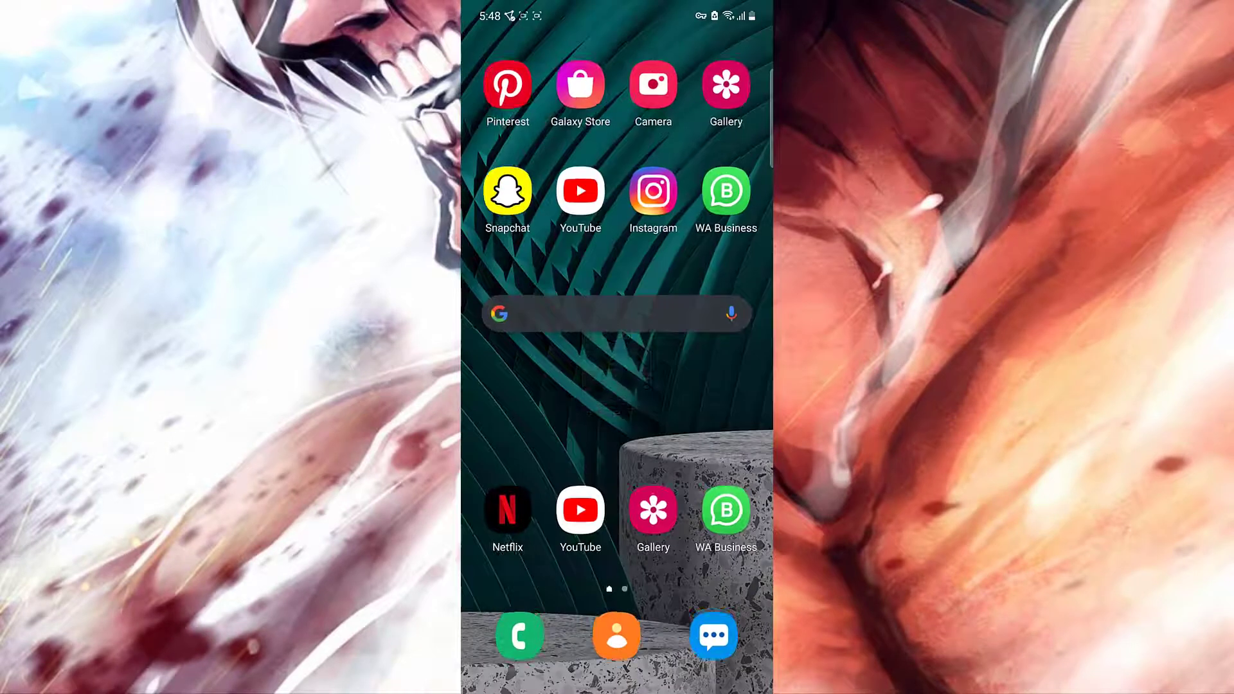